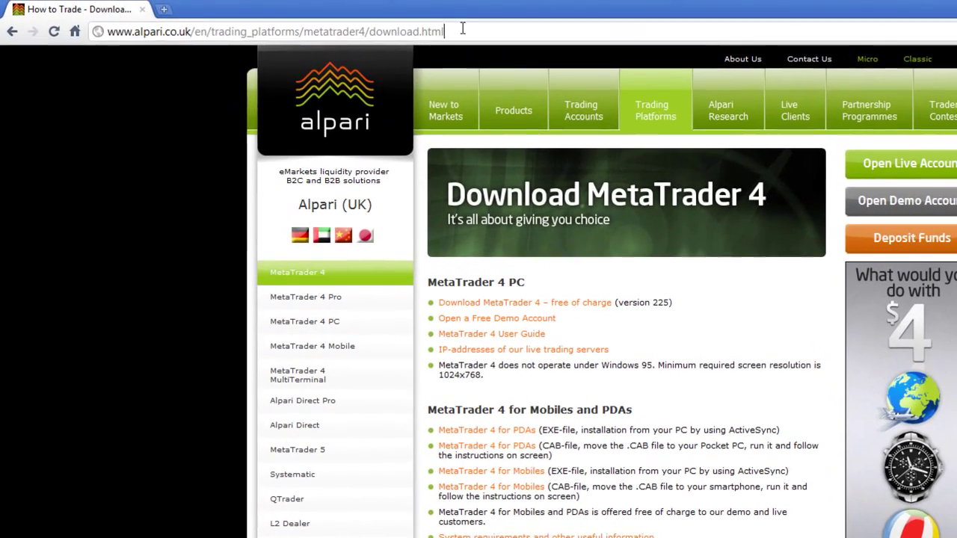
- Download the free MetaTrader 4 installer MT4_set_up.exe from Alpari's MetaTrader 4 download page
drag(449, 31, 96, 45)
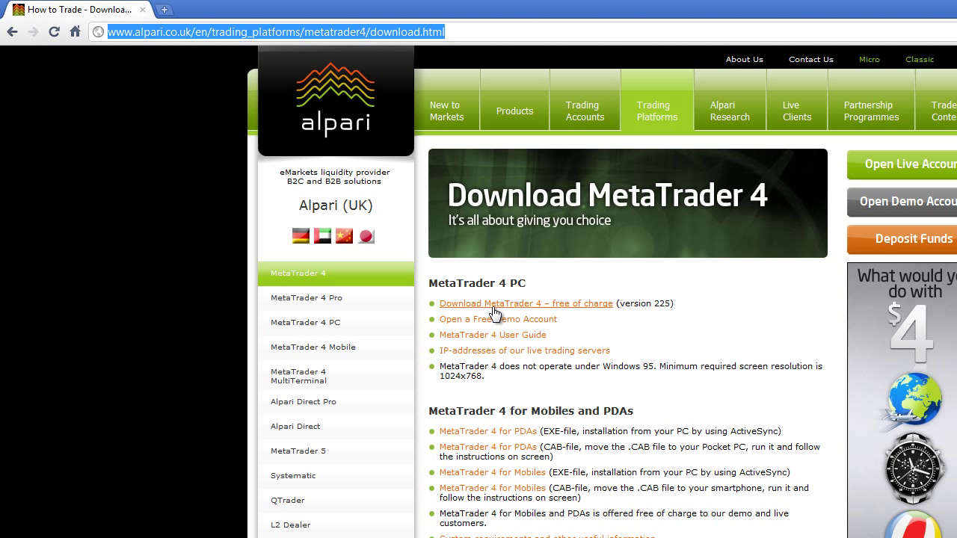
click(569, 311)
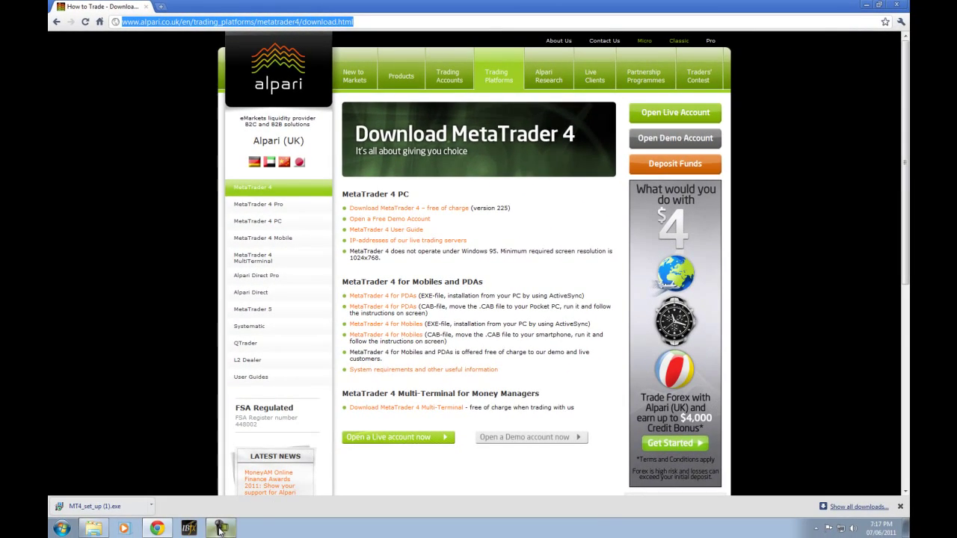
- Run MT4_set_up from the Metatrader folder and proceed with English (United States) as setup language
click(93, 530)
double_click(222, 68)
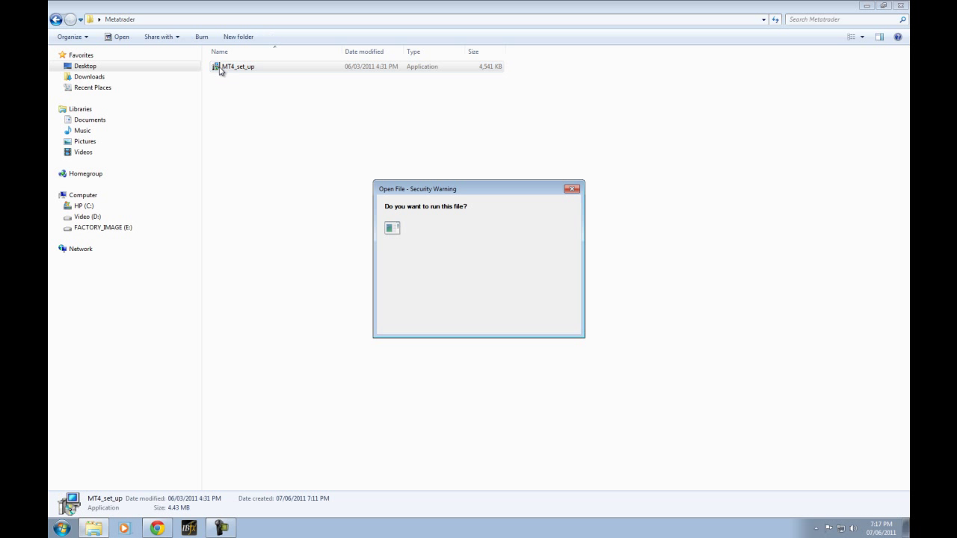
click(522, 276)
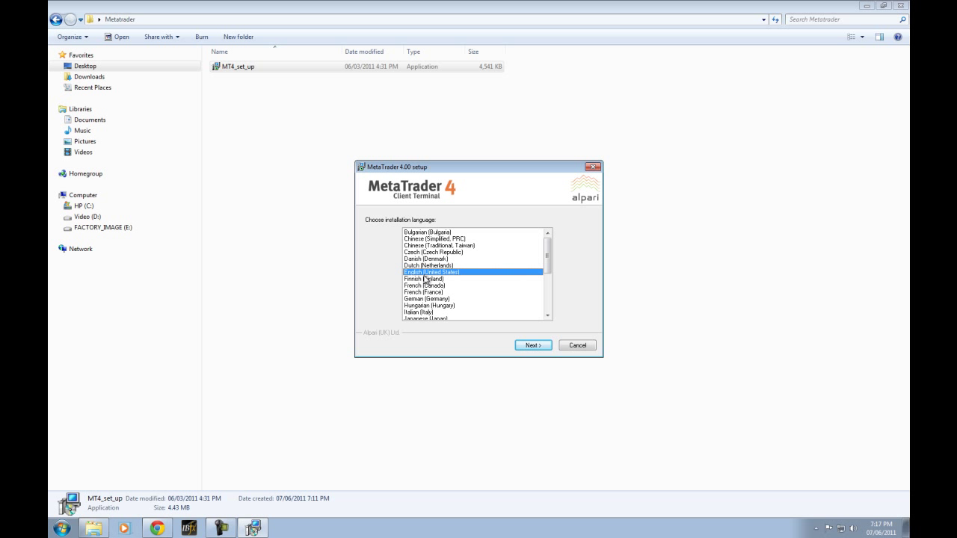
click(548, 309)
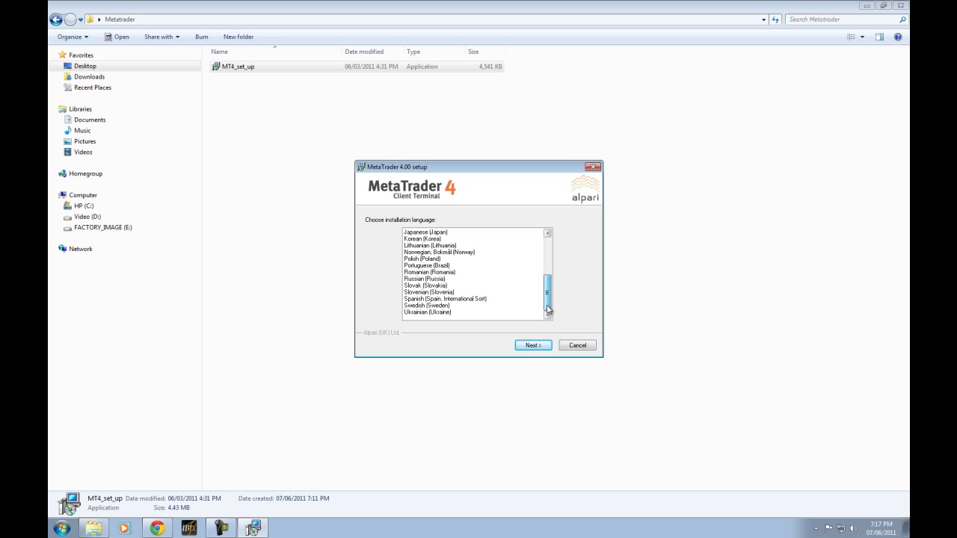
drag(548, 309, 549, 251)
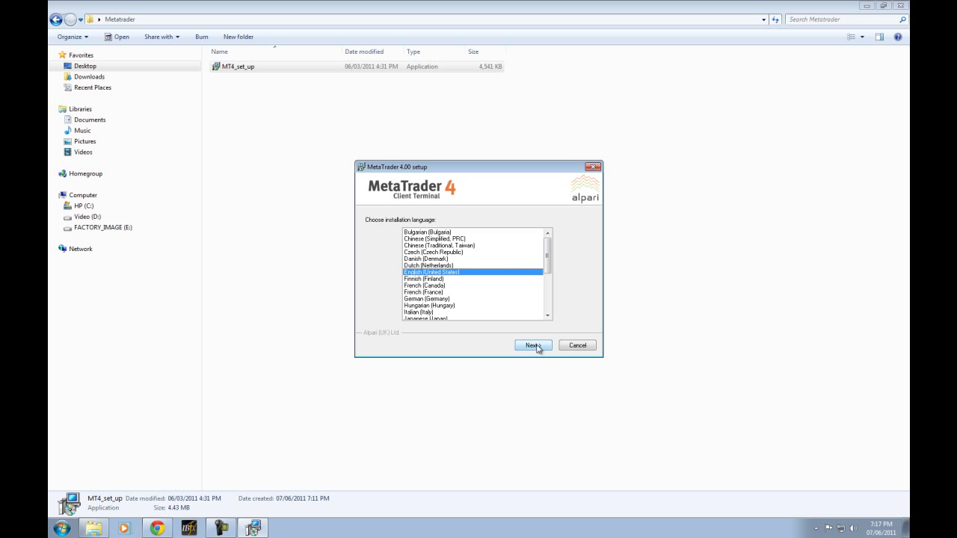
click(525, 348)
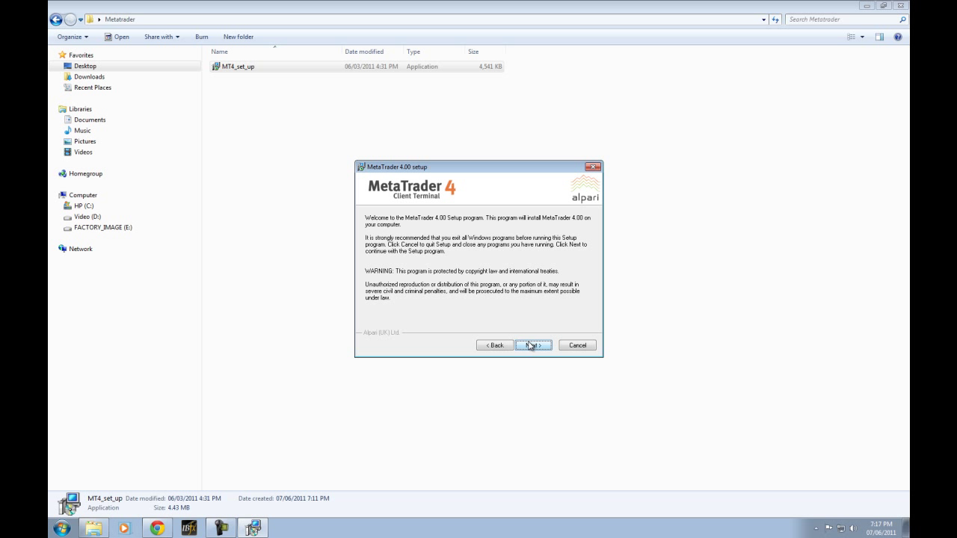
- Accept the MetaTrader 4 licence agreement with 'Yes, I agree'
click(532, 347)
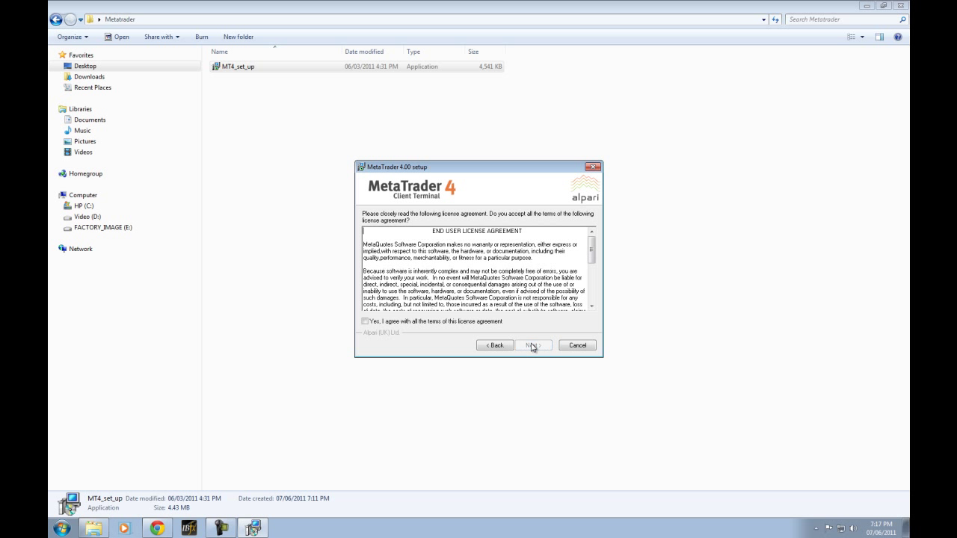
click(368, 322)
click(535, 347)
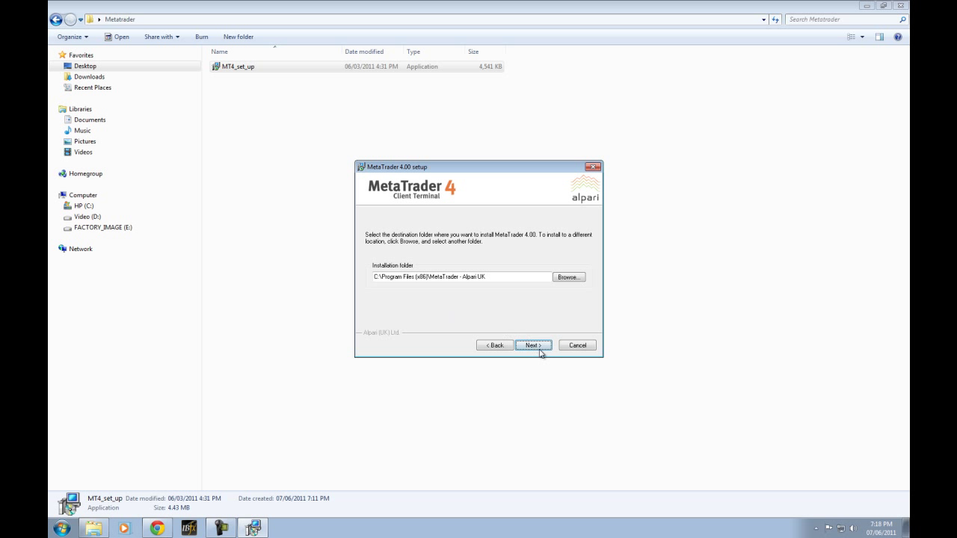
- Install into C:\Program Files (x86)\MetaTrader - Alpari UK with the default program group, then finish
click(540, 348)
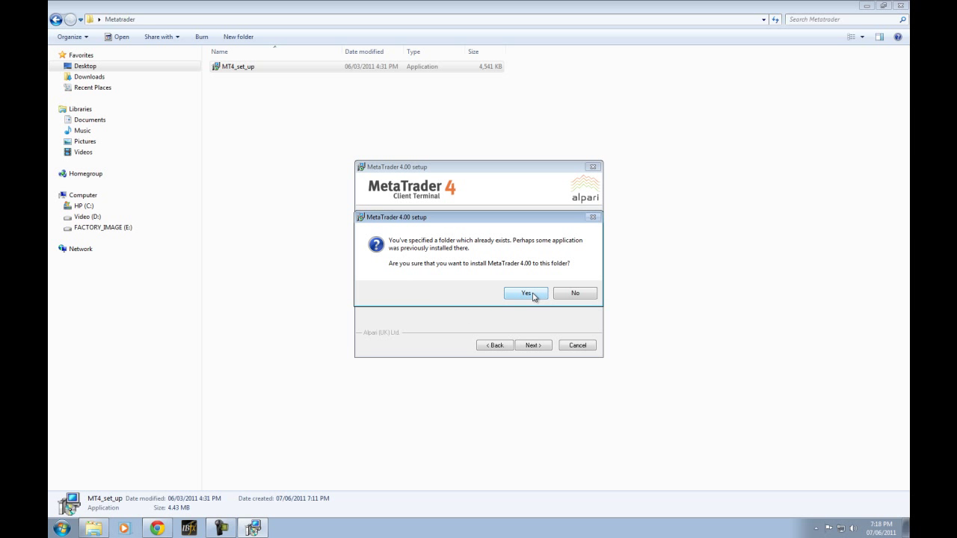
click(530, 294)
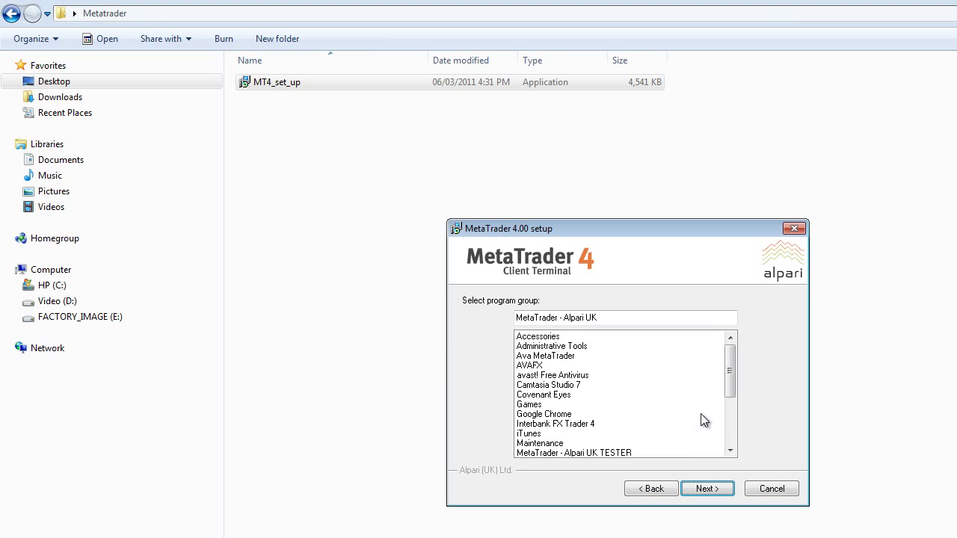
click(723, 489)
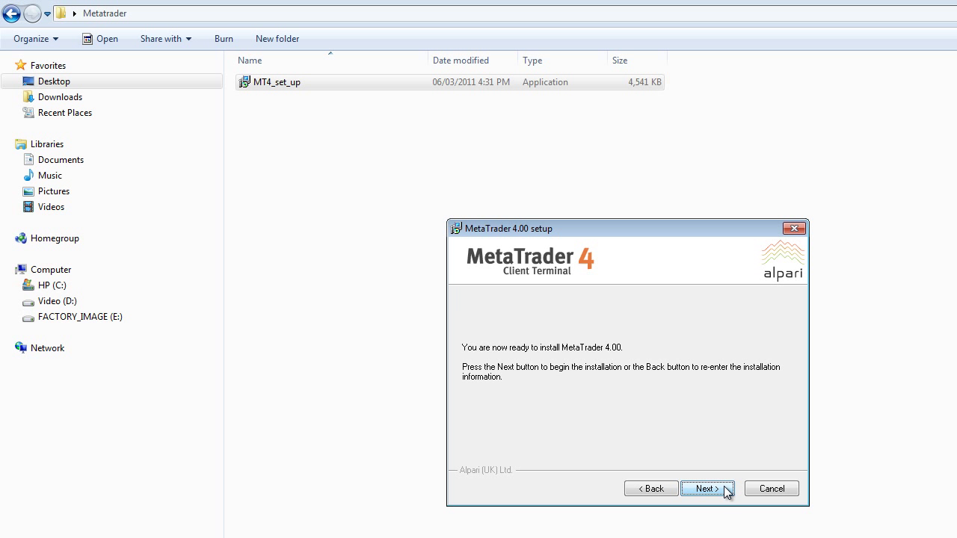
click(724, 488)
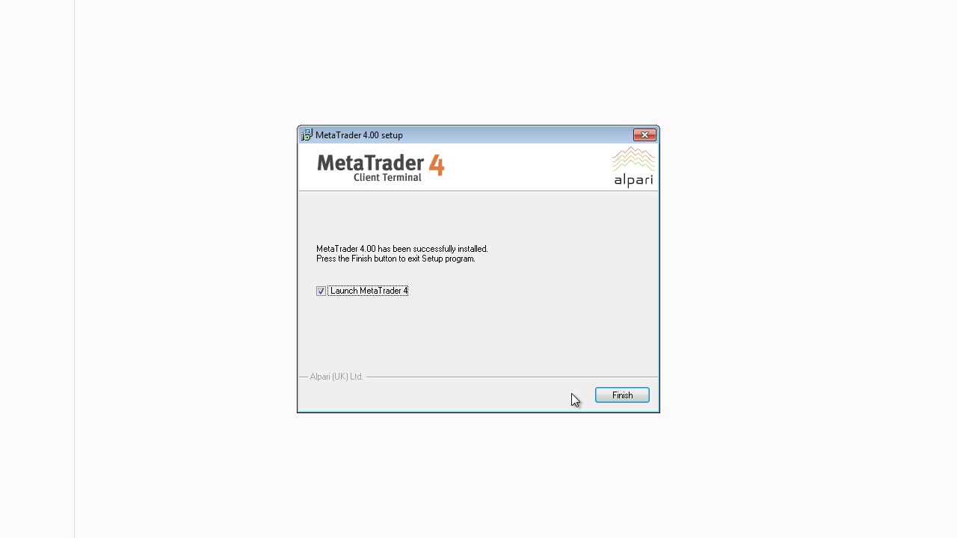
click(622, 396)
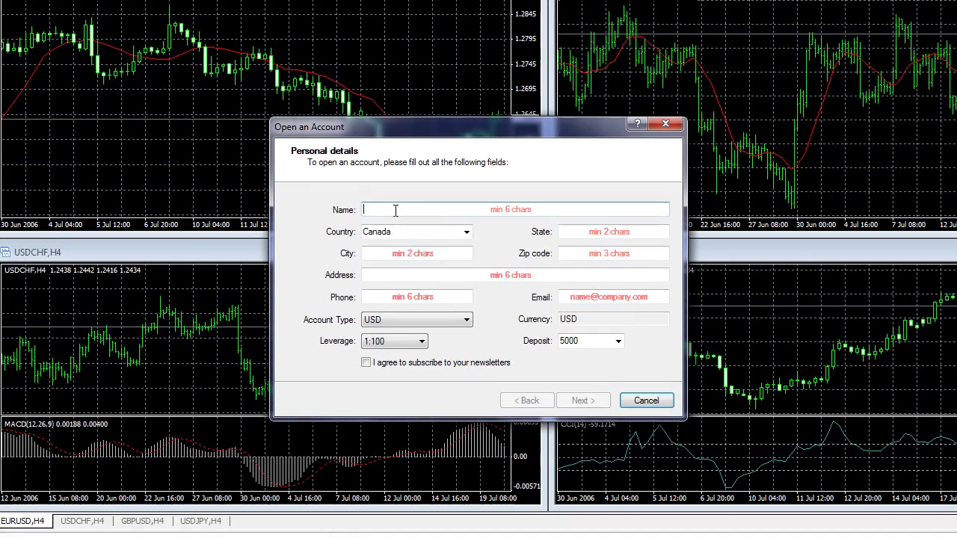
- Enter the account holder's name, state, city and zip code in the personal details
text(mike)
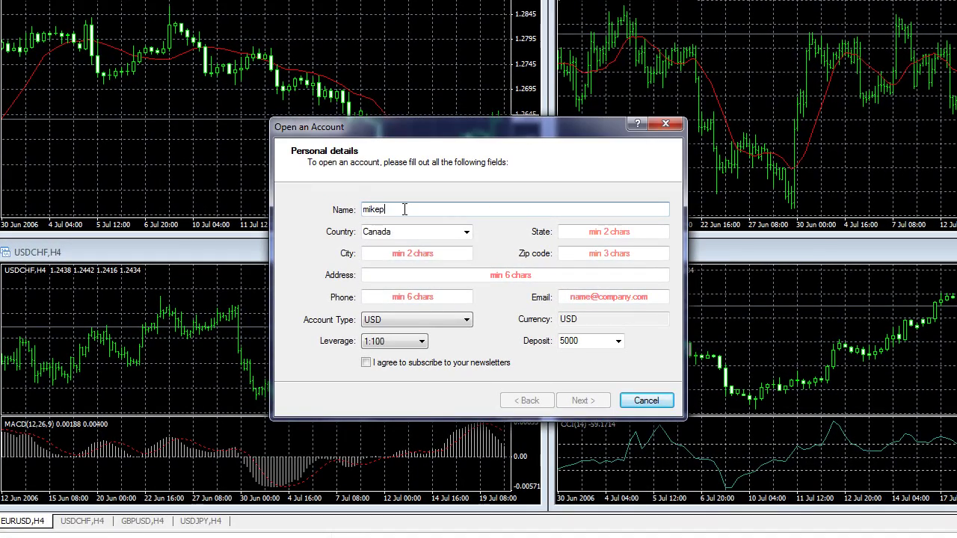
text(p)
key(Tab)
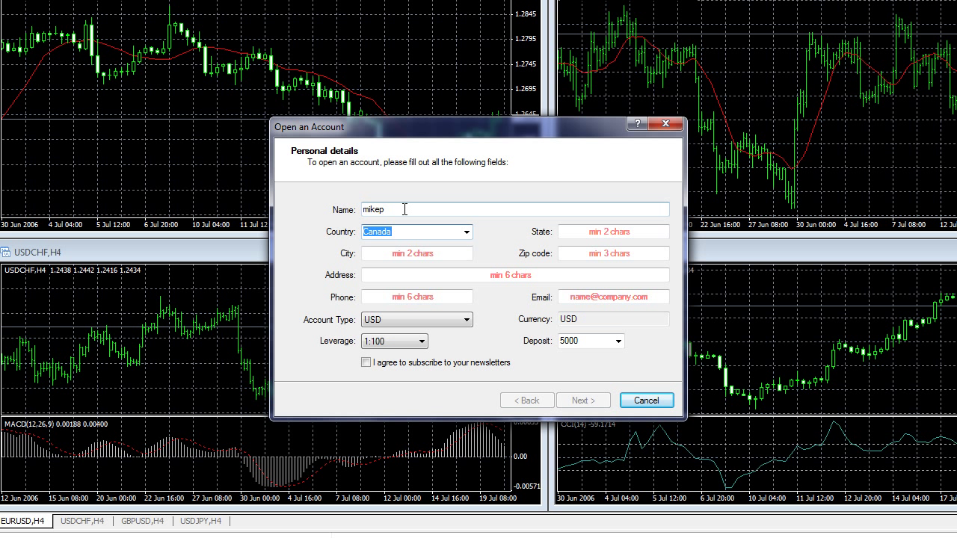
key(Tab)
text(ON)
key(Tab)
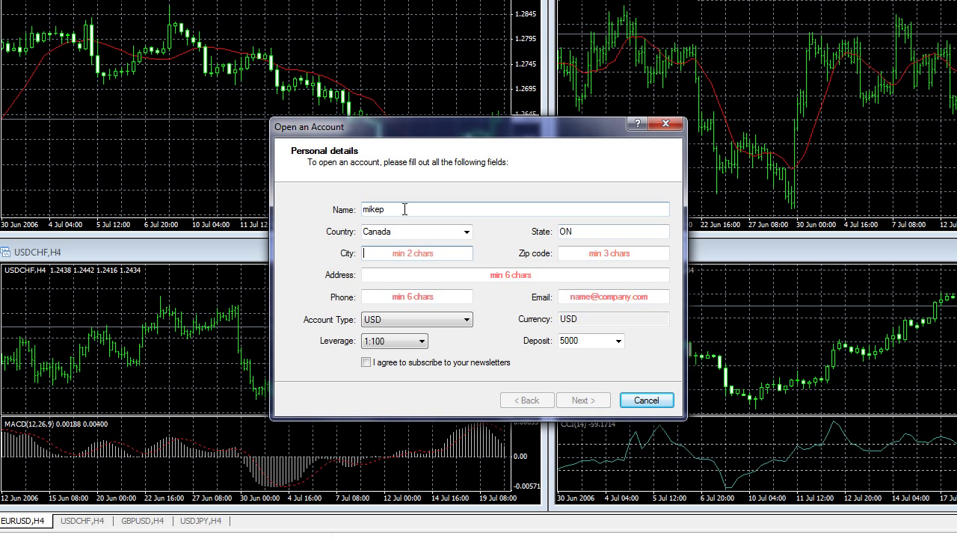
text(Here)
key(Tab)
text(h0)
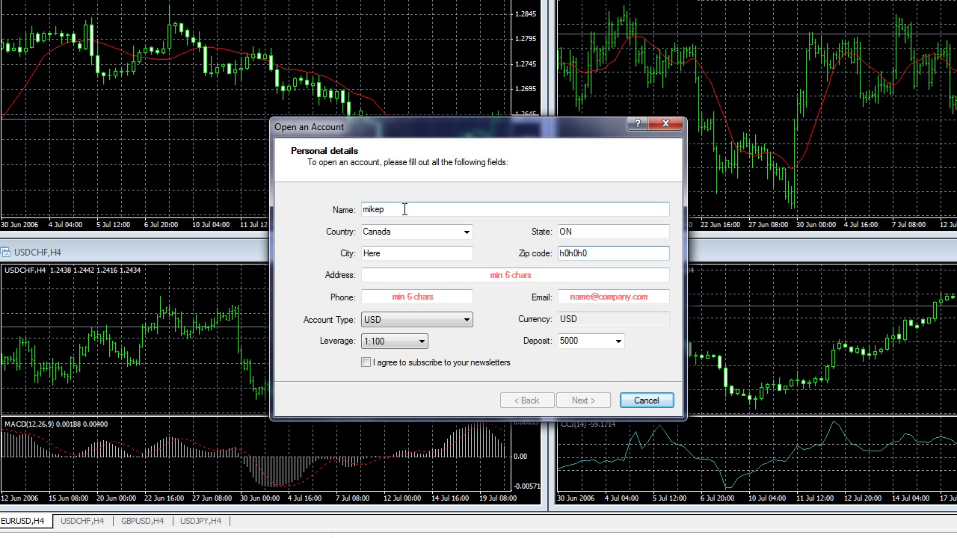
- Fill in the street address, phone number and e-mail fields
key(Tab)
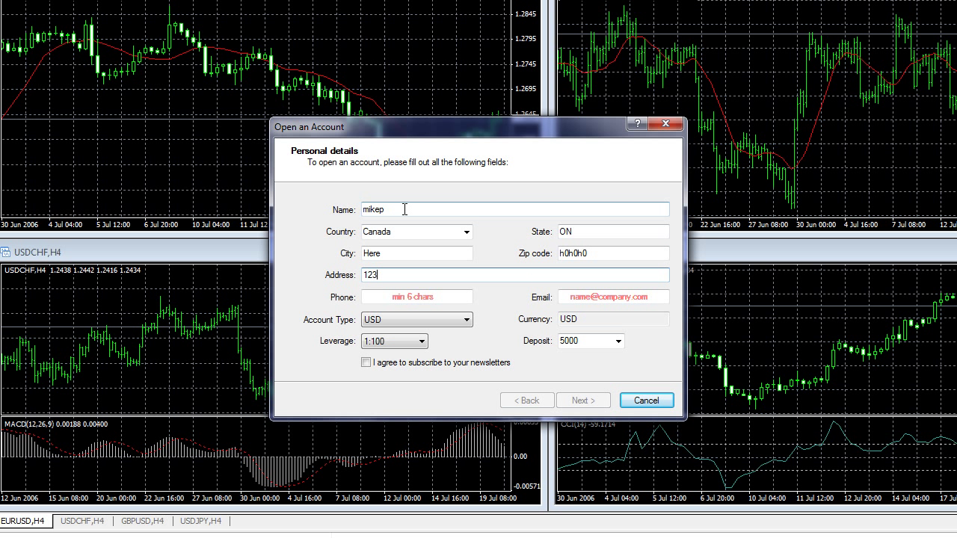
key(Tab)
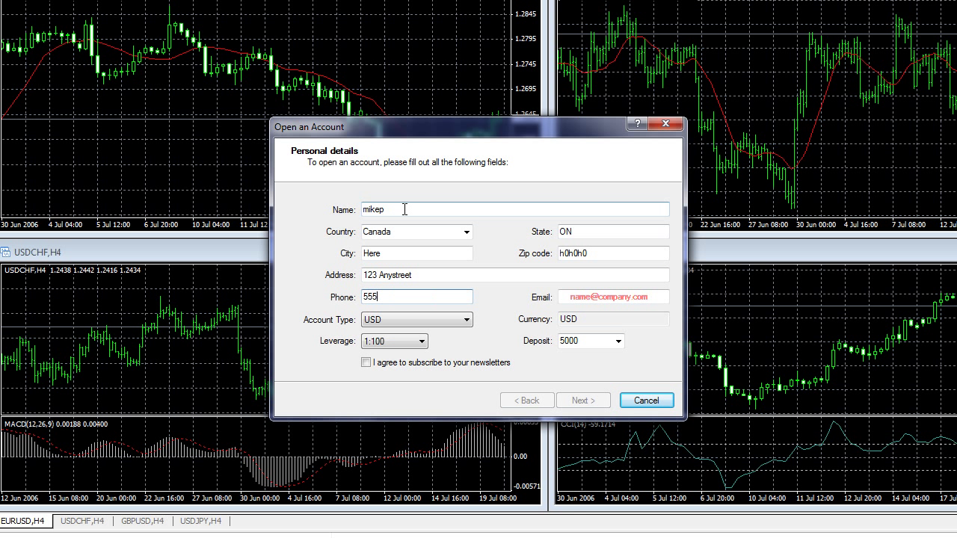
key(Tab)
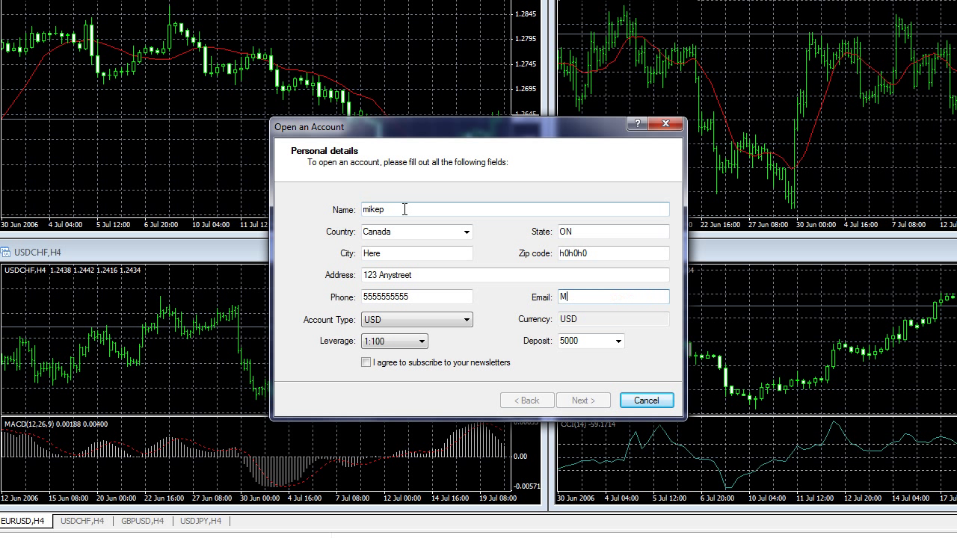
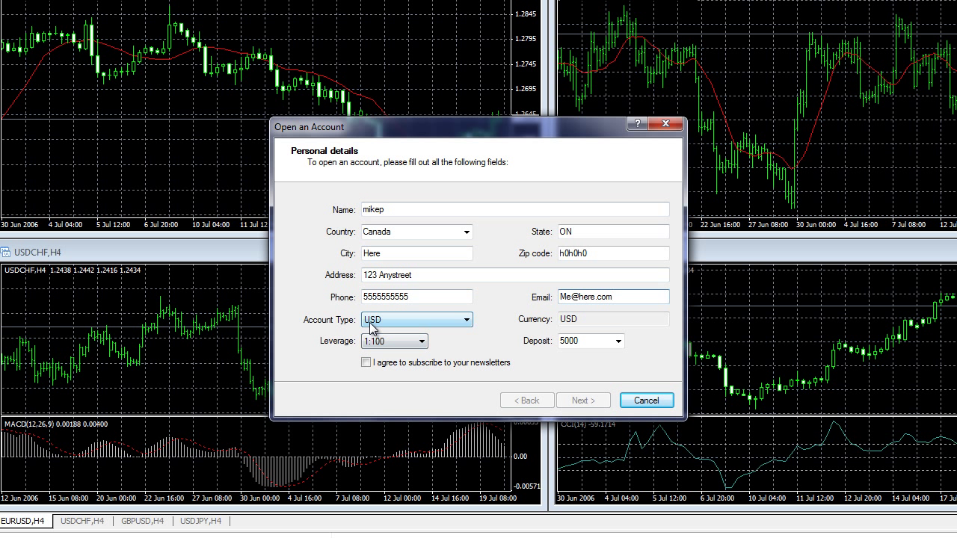
- Keep USD as account currency, accept the newsletters, and continue to server selection
click(467, 323)
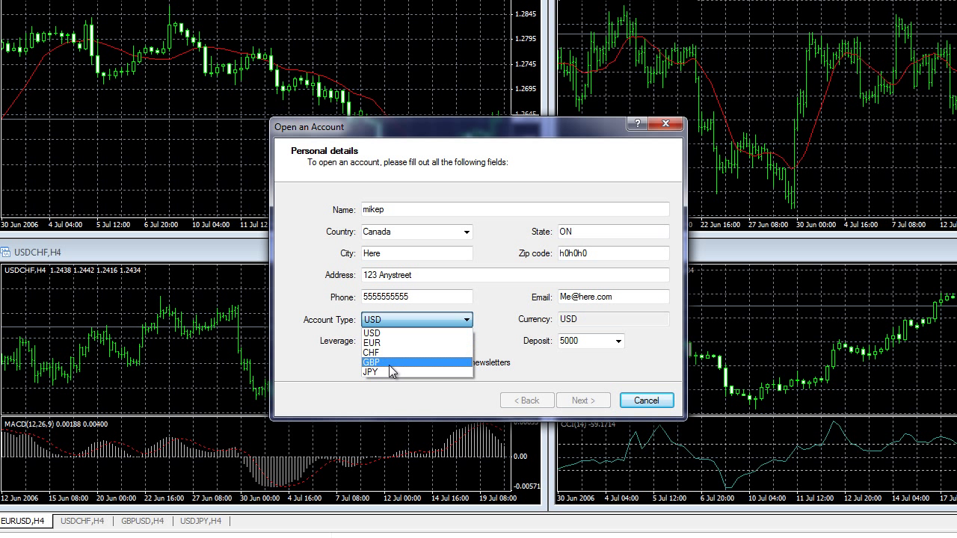
click(397, 334)
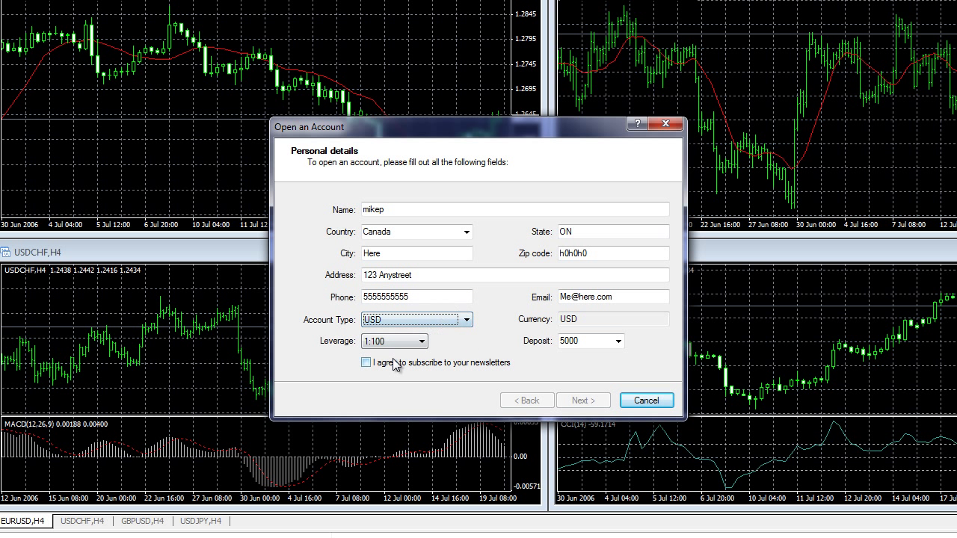
click(368, 366)
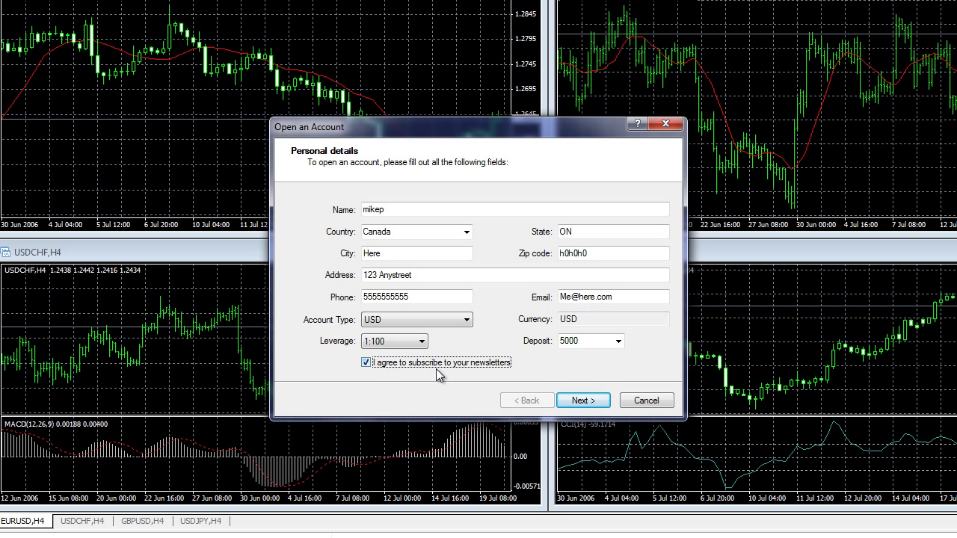
click(581, 402)
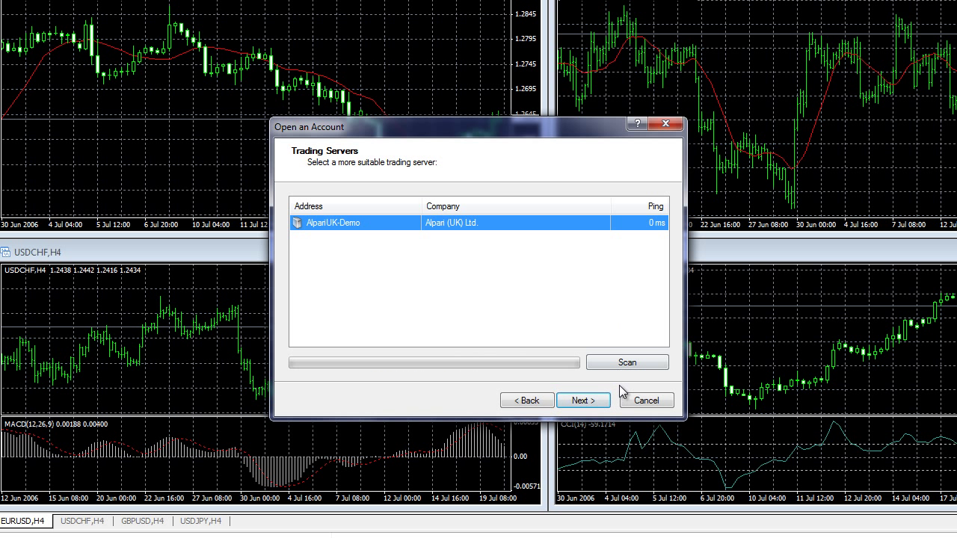
- Scan the AlpariUK-Demo server connection and register the demo account on it
click(626, 363)
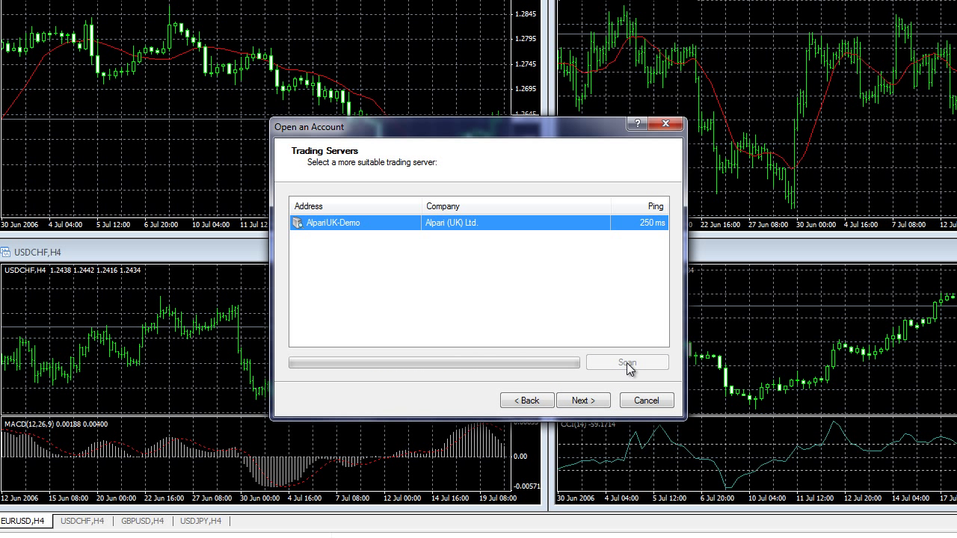
click(582, 402)
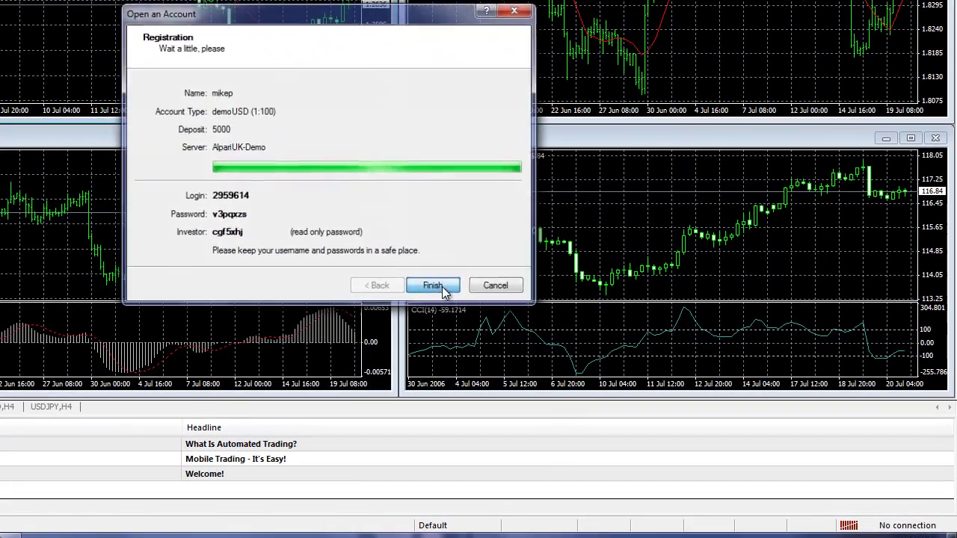
- Finish and close the completed Open an Account wizard
click(552, 349)
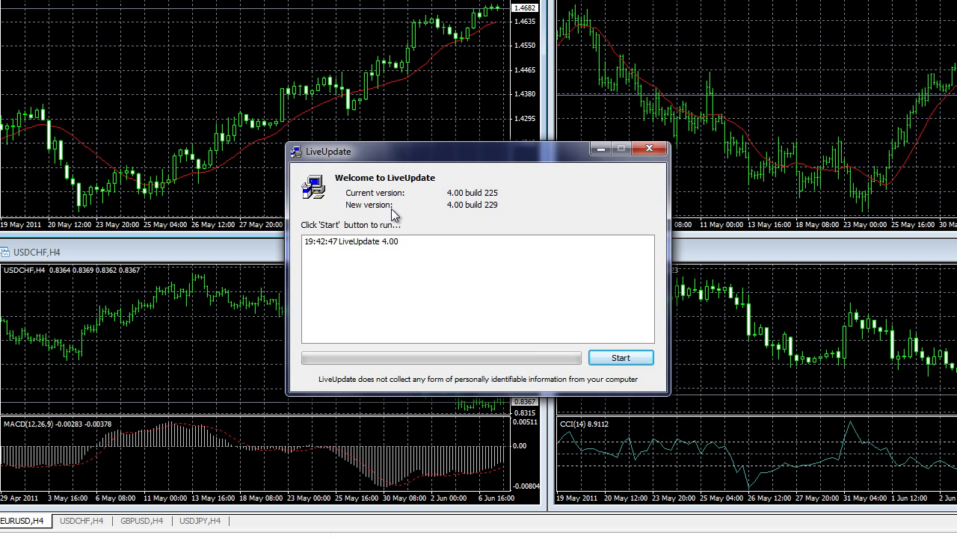
- Start the LiveUpdate upgrade from build 225 to build 229
click(636, 364)
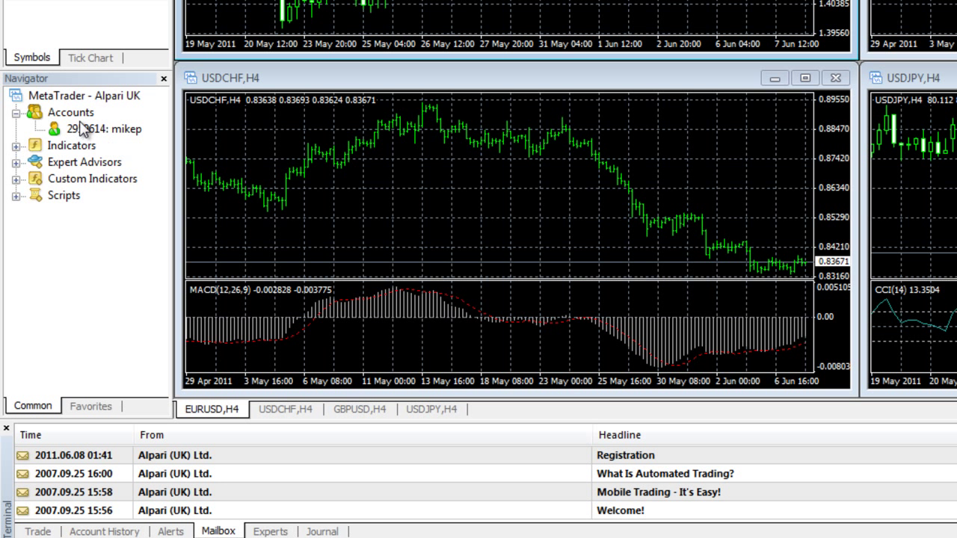
mouse_move(85, 135)
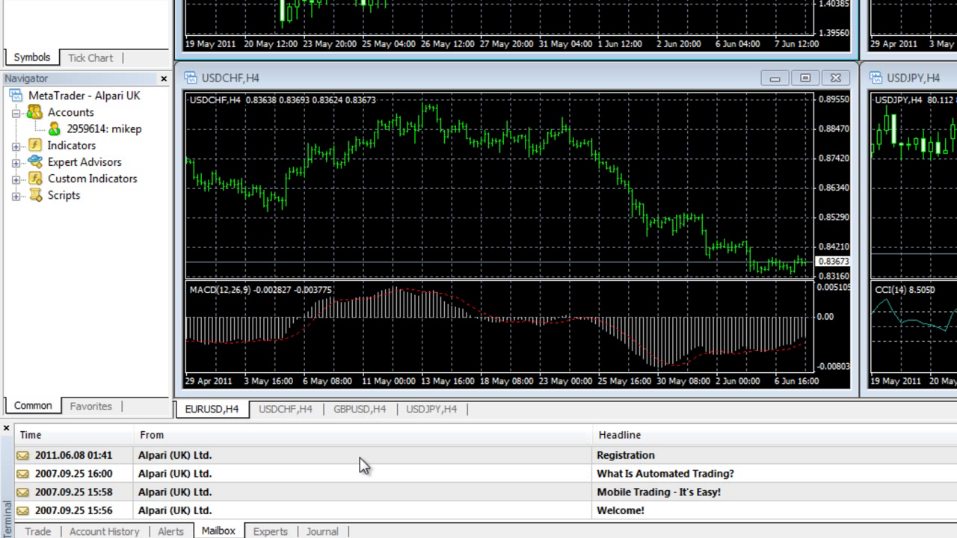
- Open the Alpari Registration message, scroll through the account details, and close it
double_click(176, 460)
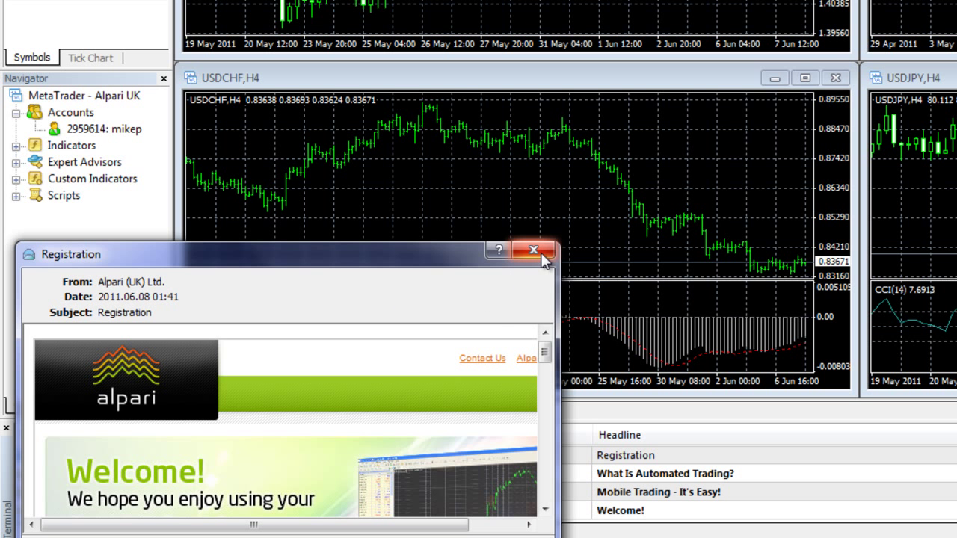
drag(546, 352, 549, 409)
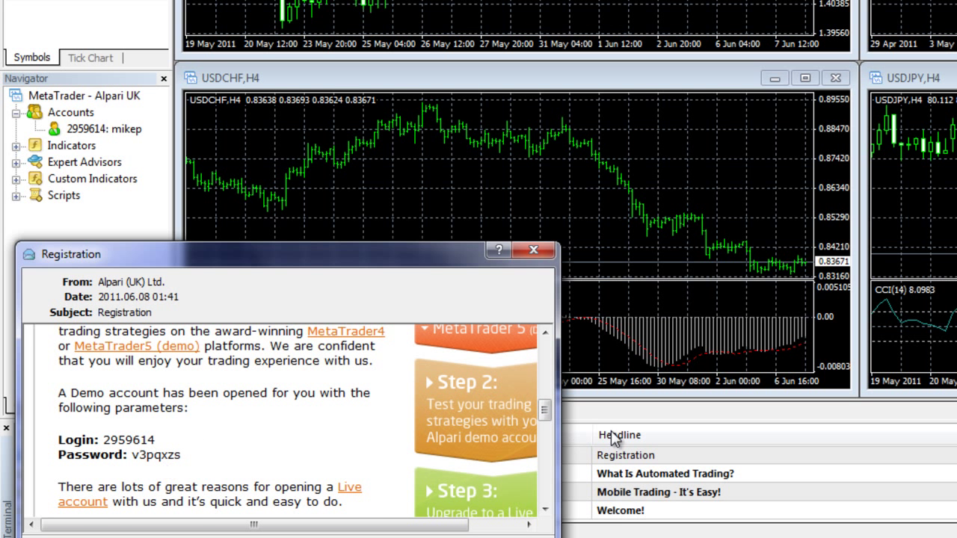
drag(548, 417, 561, 408)
scroll(561, 407, up, 1)
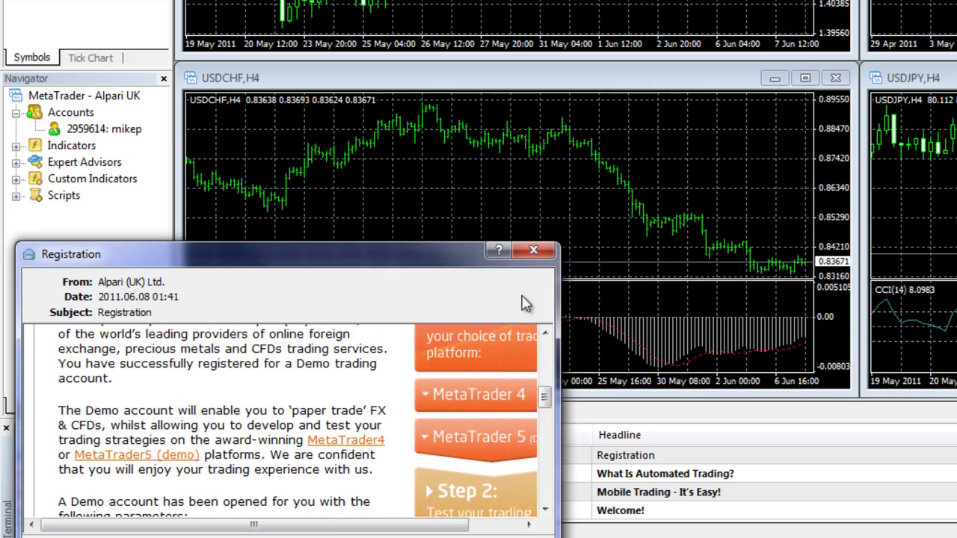
click(534, 253)
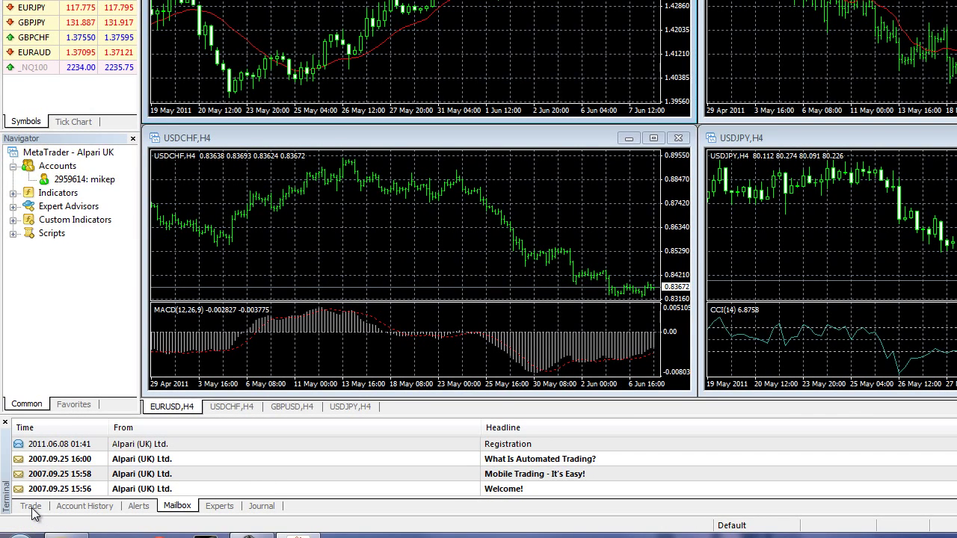
- Show the Trade tab with balance, equity and free margin of 5 000.00
click(32, 509)
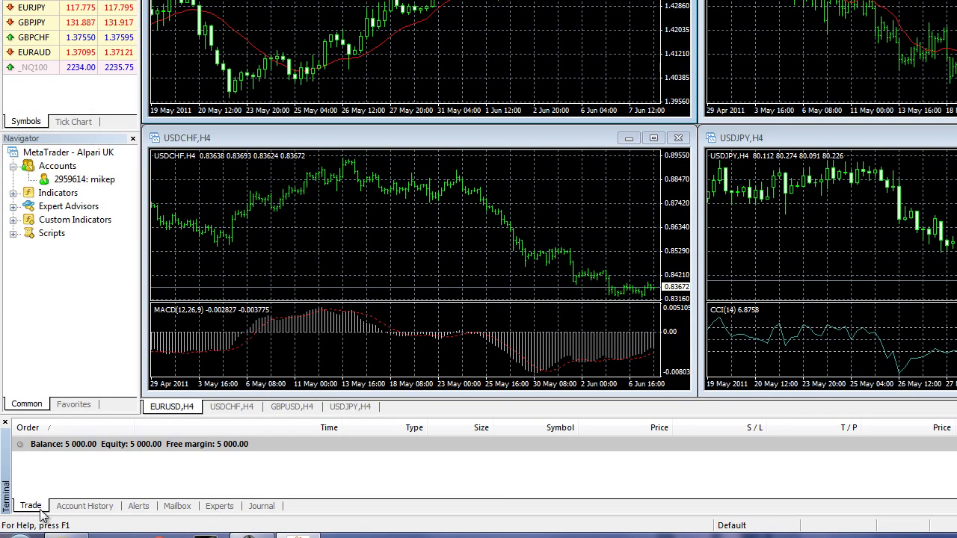